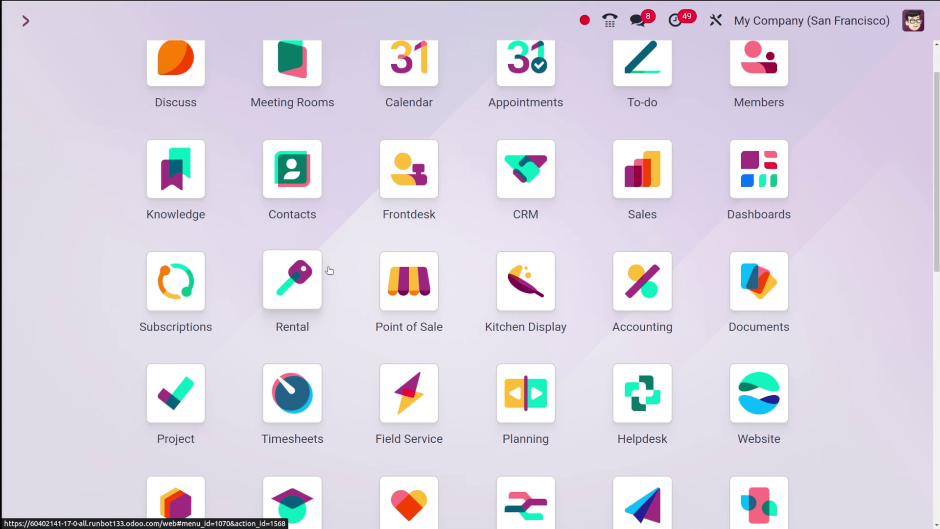
# Step: Open the CRM Pipeline board and scroll across the New, Qualified, Proposition and Won stages
pyautogui.write('crm')
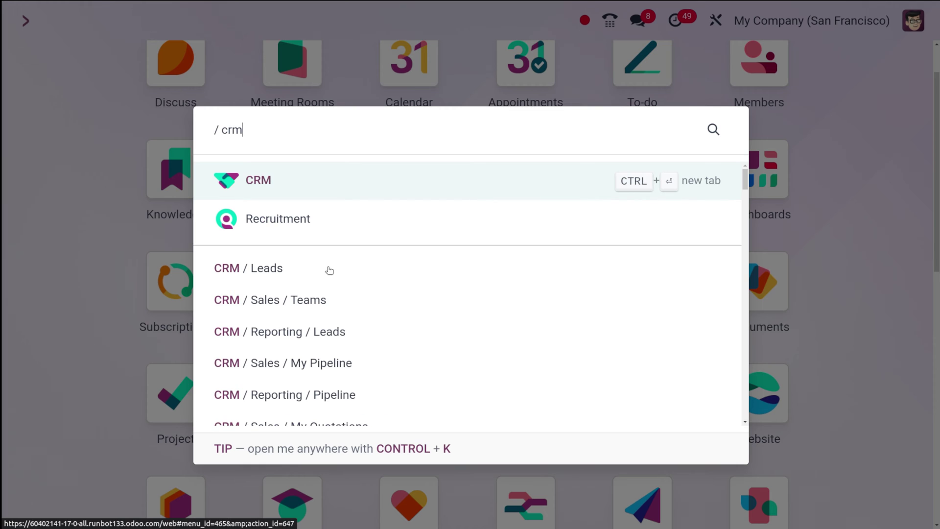
pyautogui.click(278, 187)
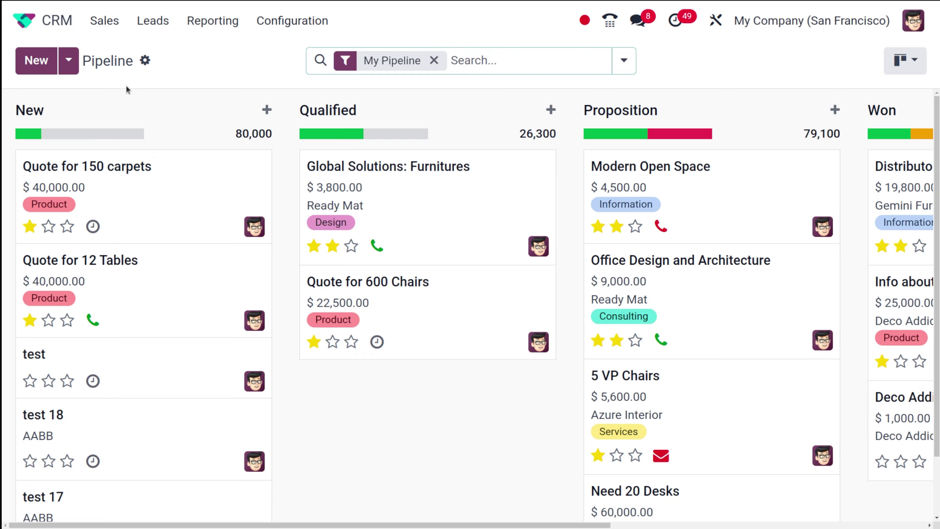
pyautogui.hscroll(5, 287, 224)
pyautogui.hscroll(-5, 286, 225)
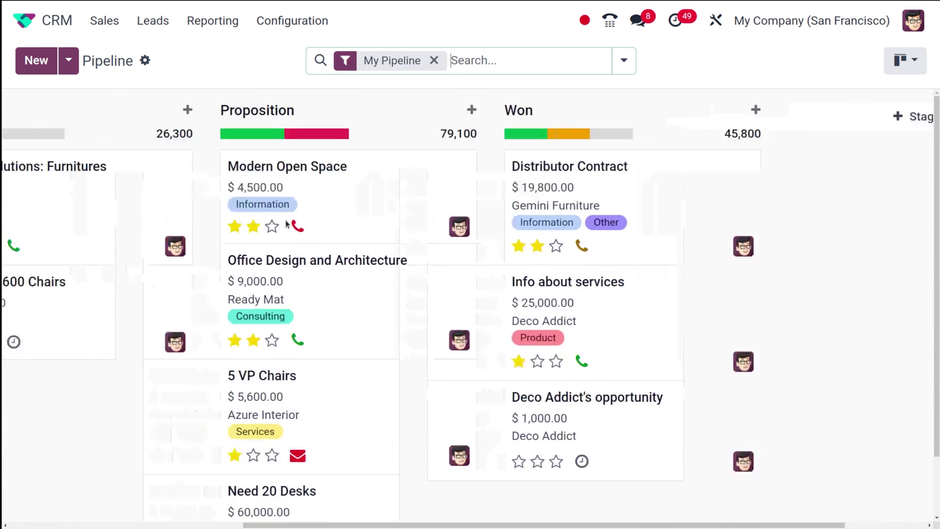
pyautogui.hscroll(5, 287, 224)
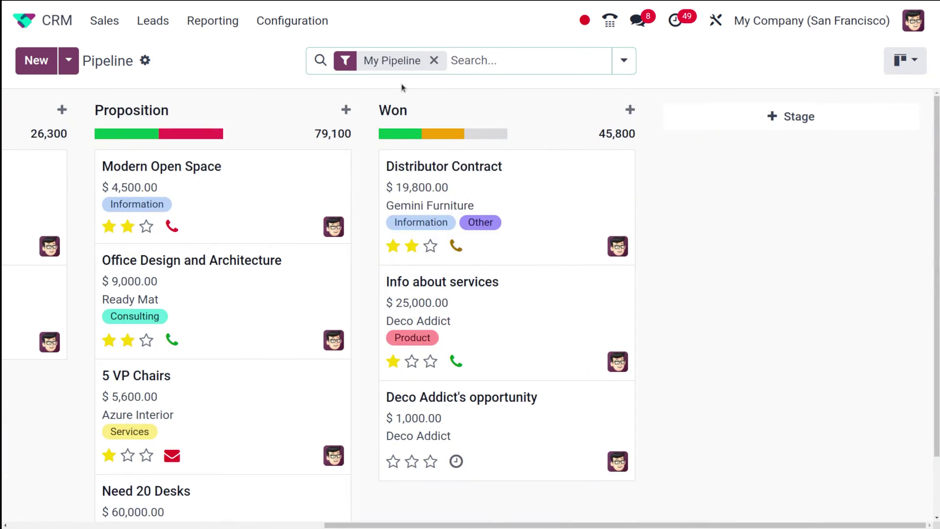
pyautogui.scroll(-1, 213, 236)
pyautogui.scroll(1, 214, 236)
# Step: Add a stage named 'Second position' to the right of Won on the pipeline
pyautogui.click(785, 119)
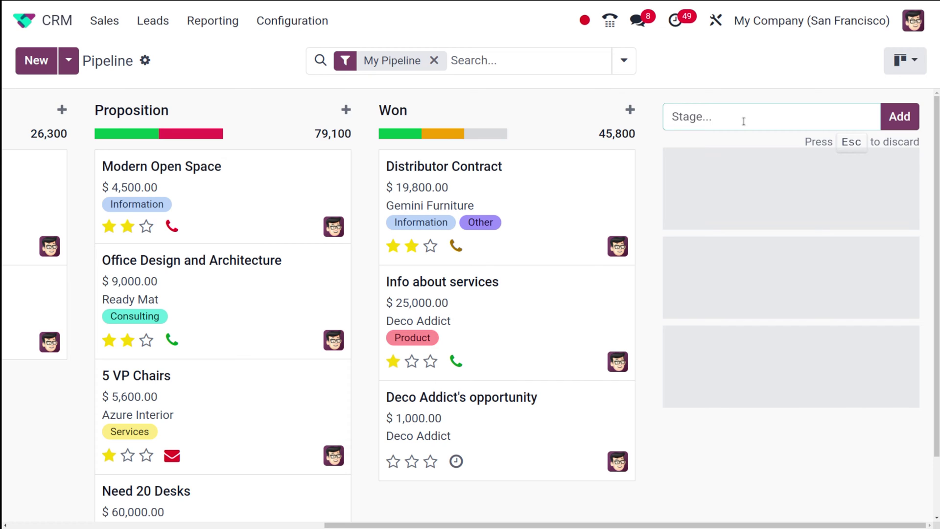
pyautogui.write('D')
pyautogui.press('BackSpace')
pyautogui.write('Second position')
pyautogui.click(907, 119)
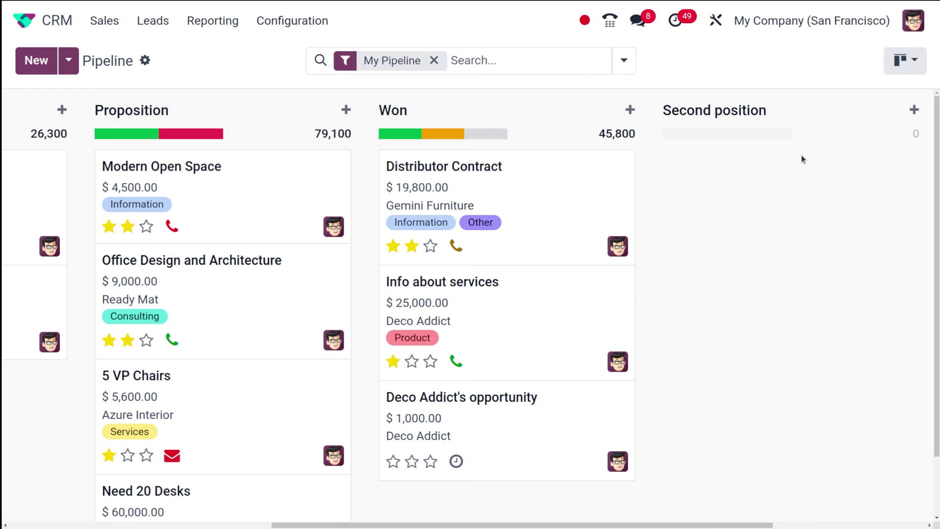
pyautogui.moveTo(770, 122)
# Step: Start a quick-create opportunity in the Second position column, leaving the contact empty
pyautogui.click(886, 110)
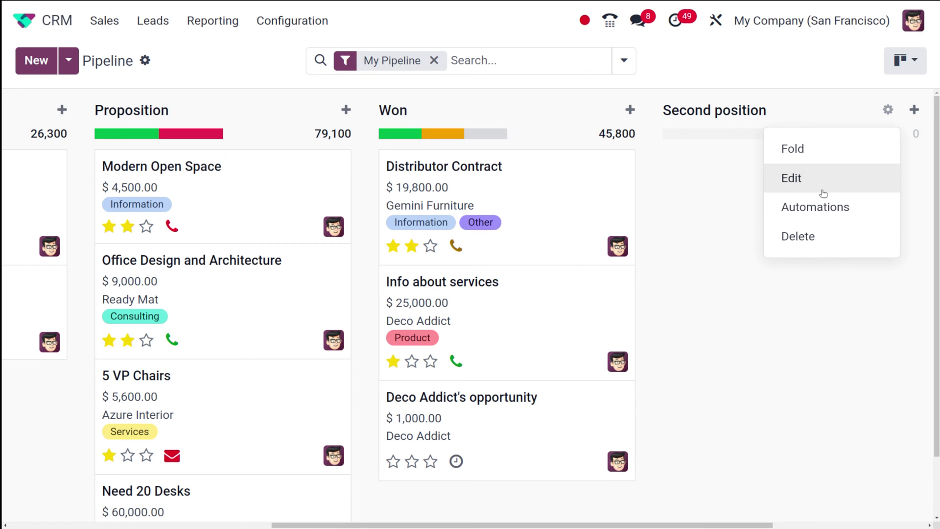
pyautogui.click(785, 303)
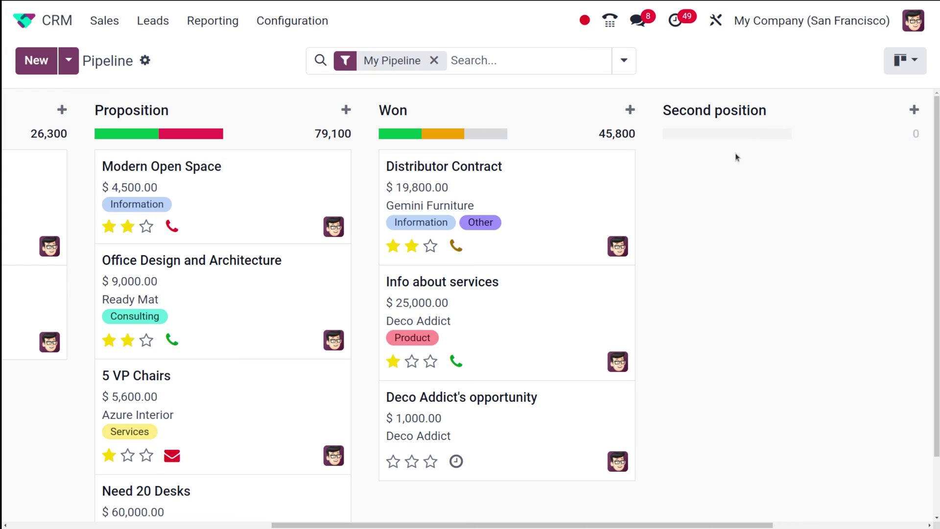
pyautogui.click(915, 109)
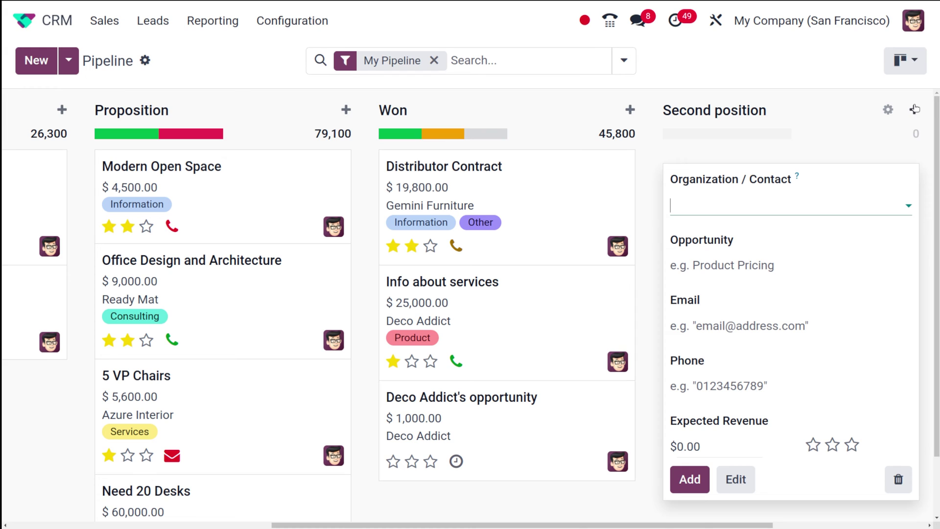
pyautogui.click(691, 201)
pyautogui.click(690, 200)
# Step: Add the opportunity 'new oppertunity' with expected revenue 10, then close the quick-create form
pyautogui.click(709, 269)
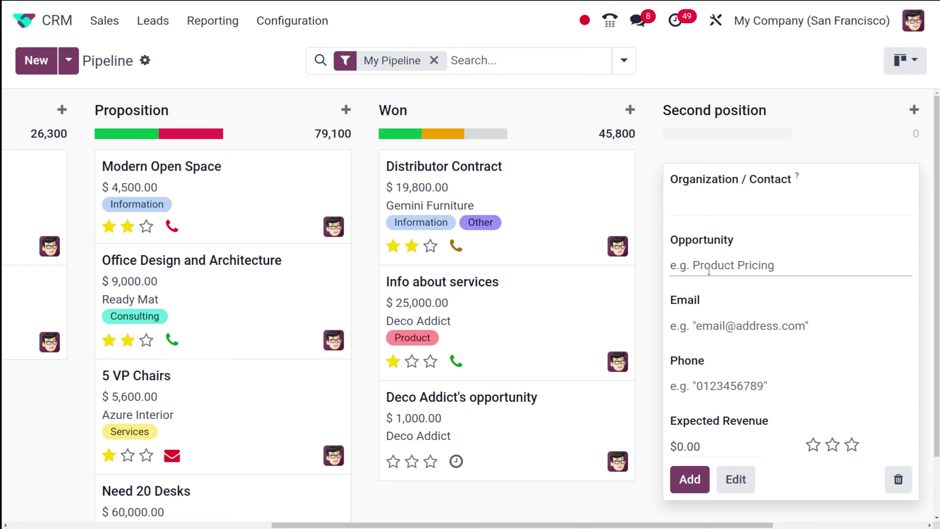
pyautogui.write('new opp')
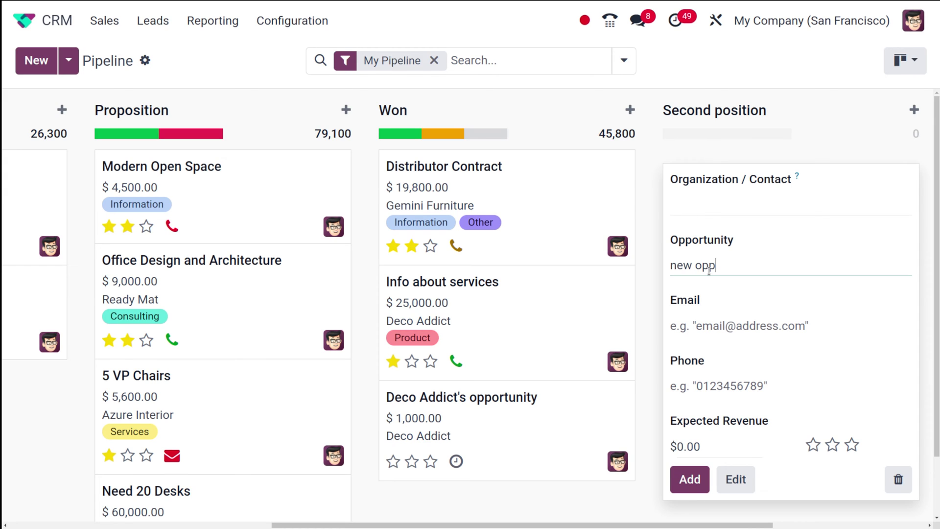
pyautogui.write('ertunity')
pyautogui.click(749, 327)
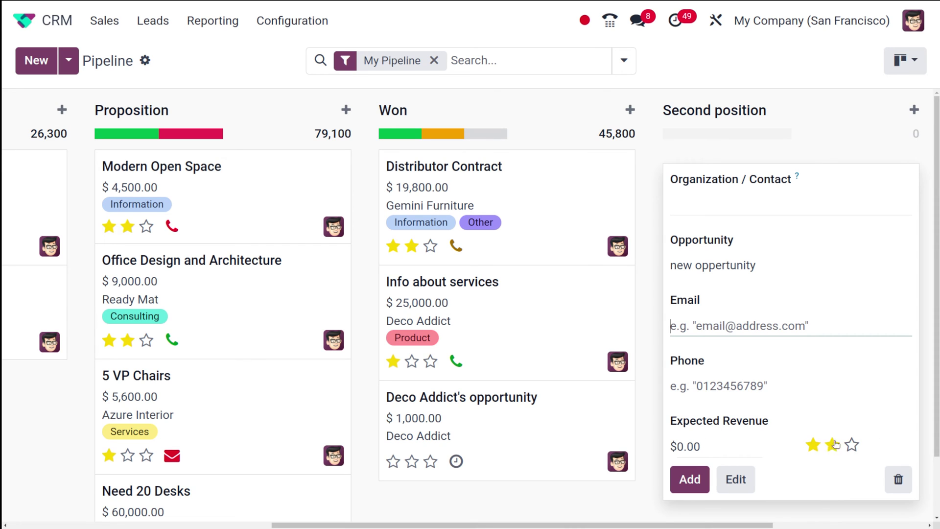
pyautogui.click(688, 444)
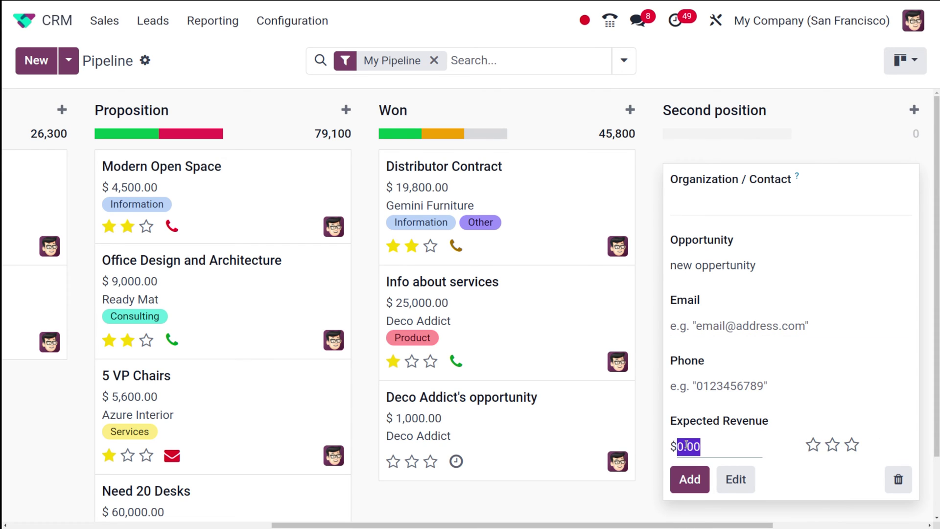
pyautogui.write('10')
pyautogui.click(698, 484)
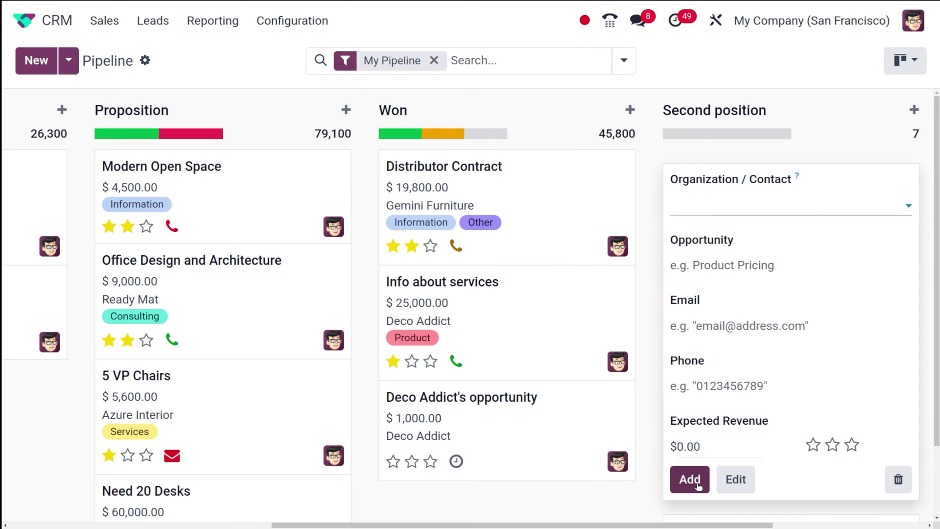
pyautogui.click(884, 148)
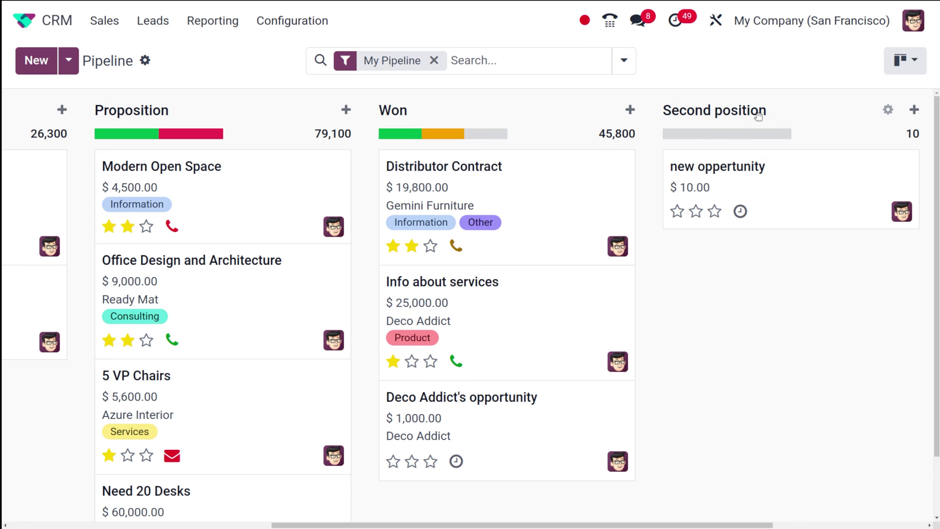
# Step: Move Second position before Won and make it a won stage with requirement 'this is a sample requirement'
pyautogui.moveTo(758, 115); pyautogui.dragTo(514, 139)
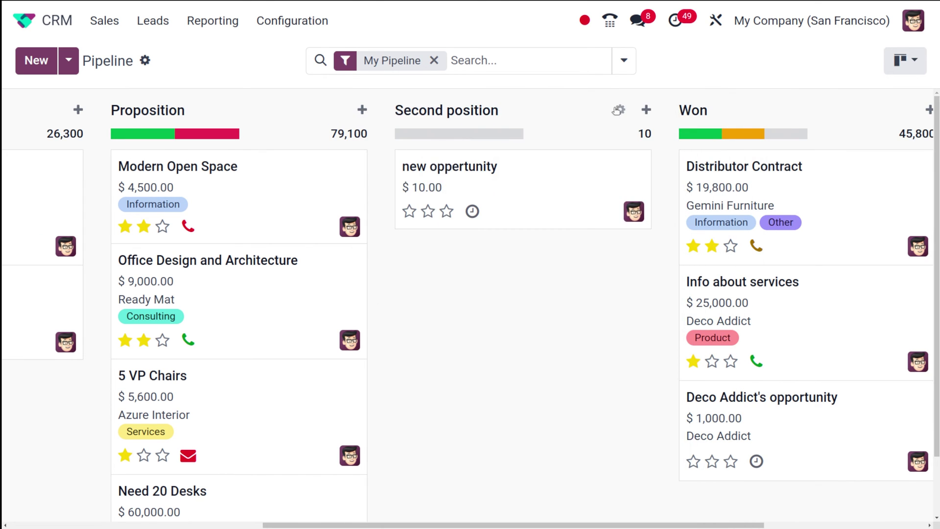
pyautogui.click(618, 109)
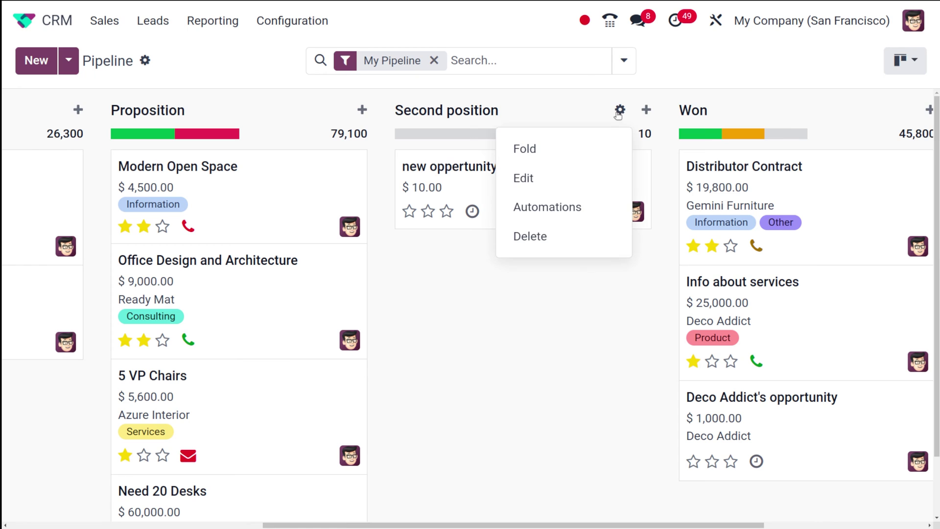
pyautogui.click(513, 185)
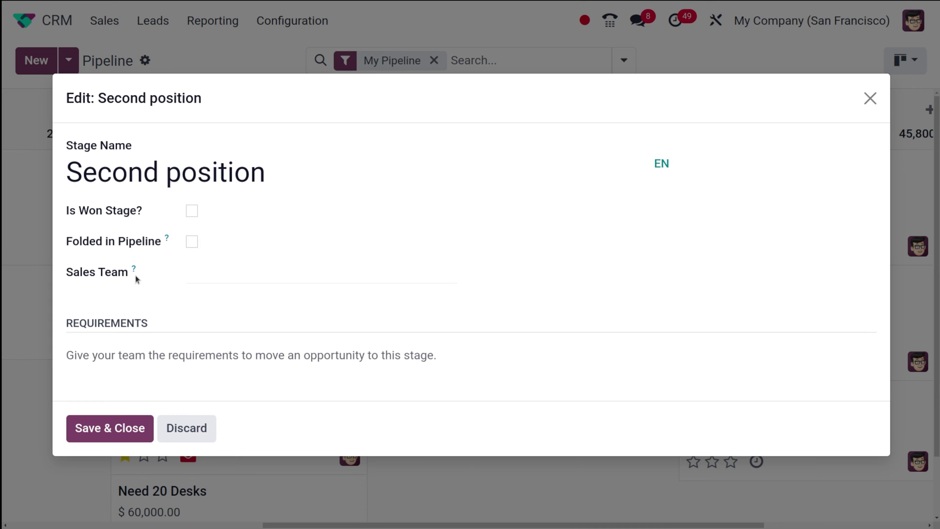
pyautogui.click(191, 210)
pyautogui.moveTo(111, 351)
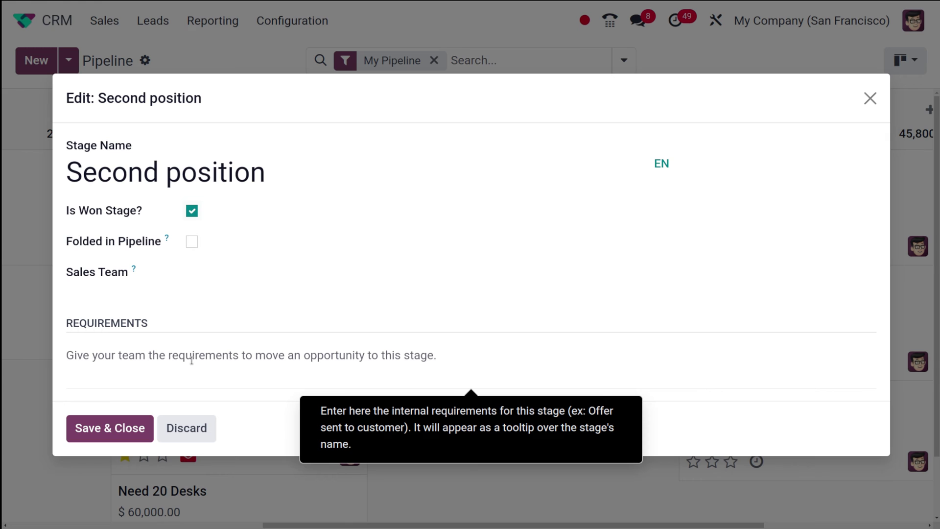
pyautogui.click(154, 349)
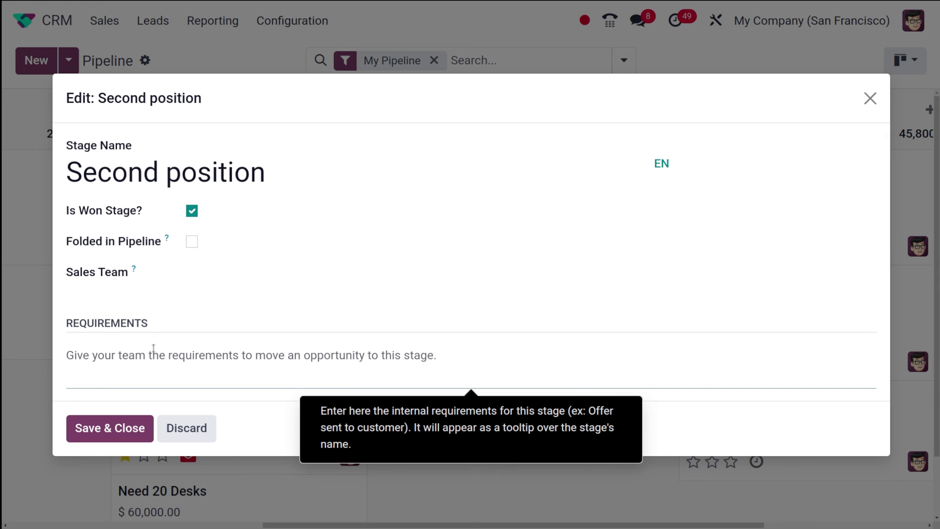
pyautogui.write('this is a sample')
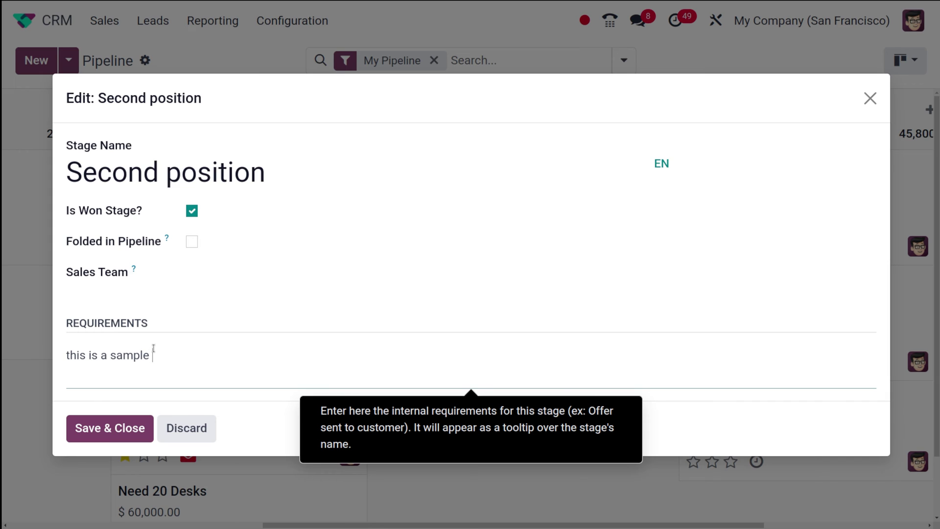
pyautogui.write(' requirement')
pyautogui.click(121, 430)
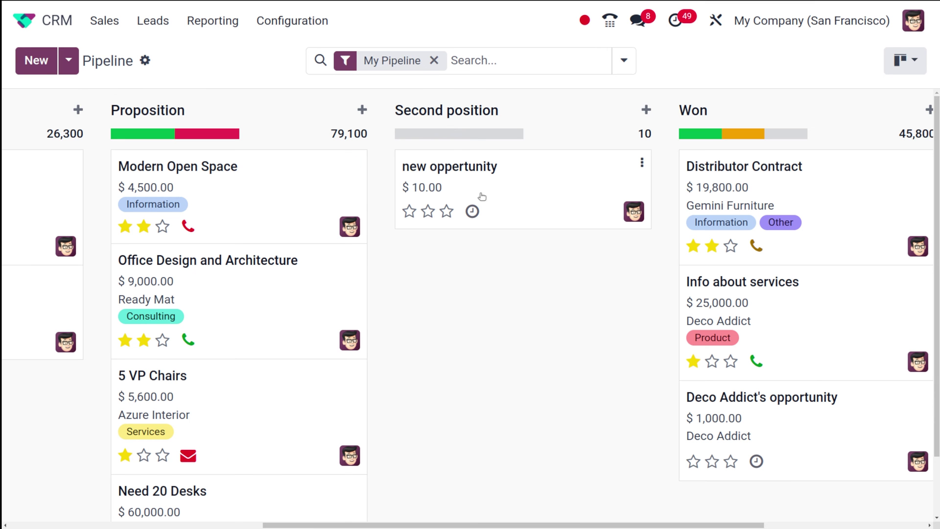
# Step: Check the new oppertunity record, then drag Modern Open Space into Second position
pyautogui.click(482, 196)
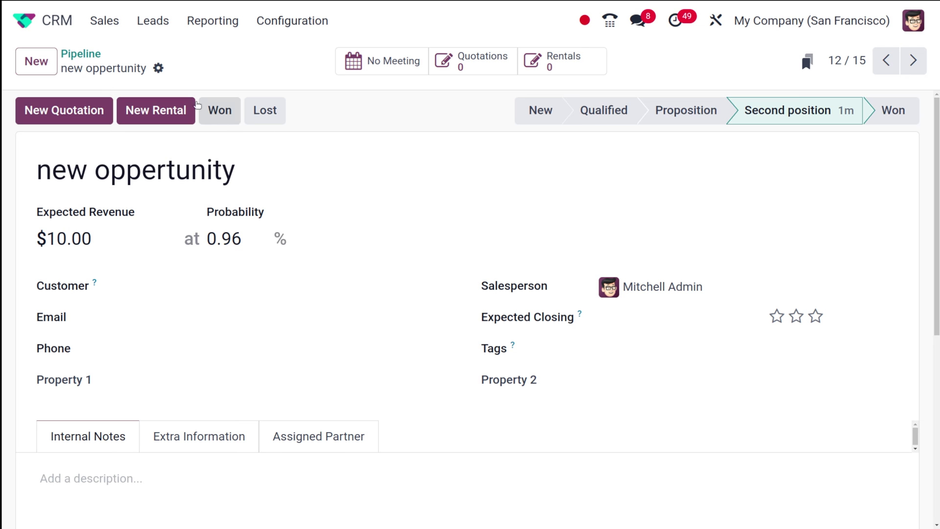
pyautogui.click(88, 54)
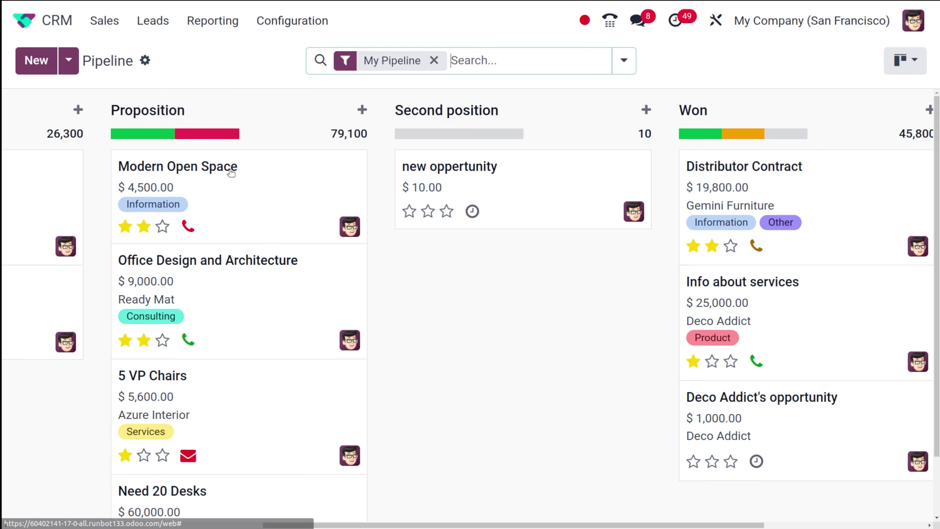
pyautogui.moveTo(163, 171); pyautogui.dragTo(430, 254)
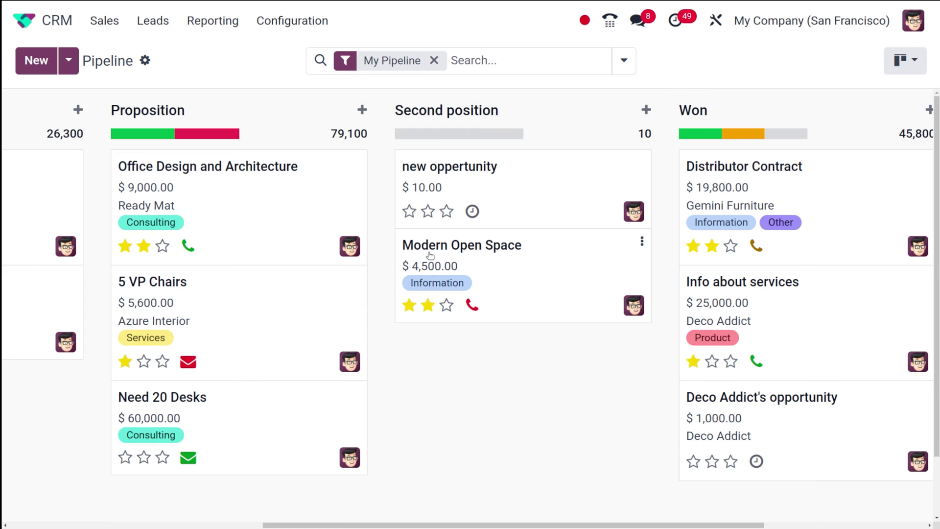
# Step: View the Modern Open Space record, marked WON at 100.00%, then return to the Pipeline
pyautogui.click(496, 260)
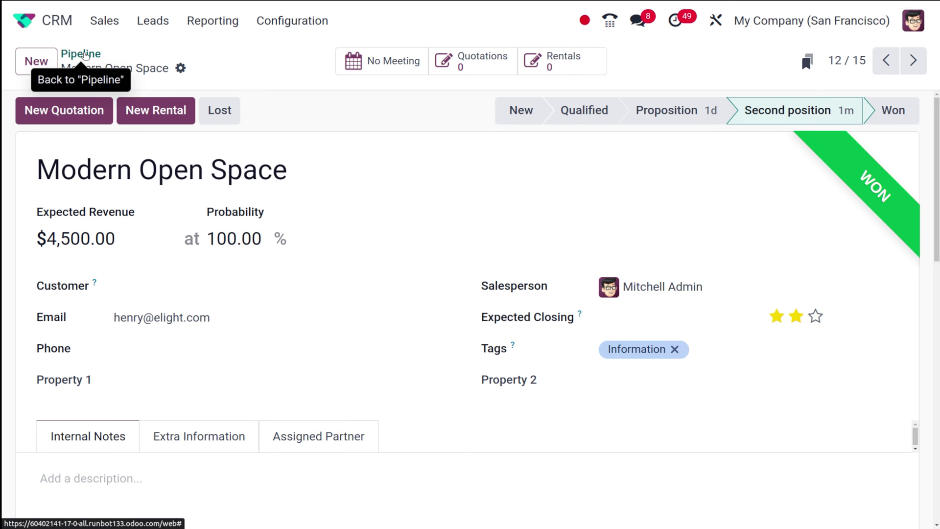
pyautogui.click(81, 54)
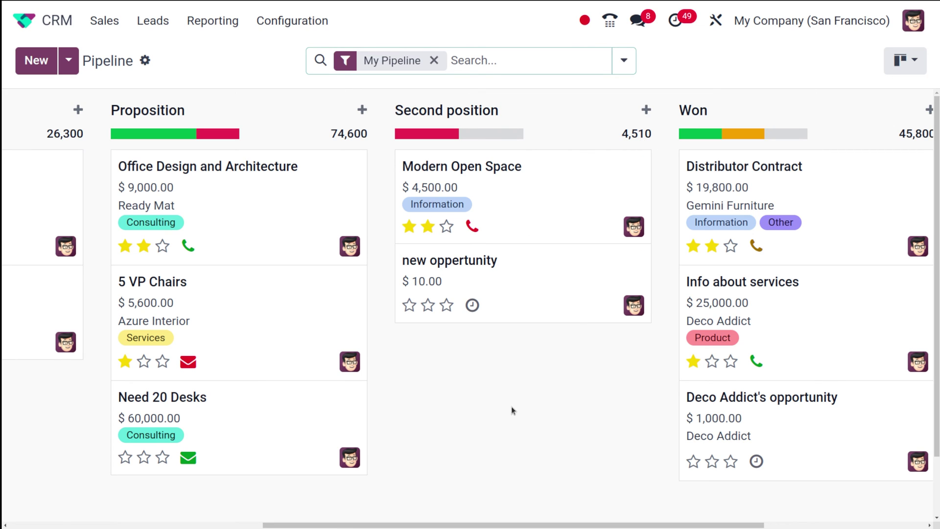
# Step: Drag Office Design and Architecture ($9,000.00) from Proposition into Second position
pyautogui.moveTo(448, 135)
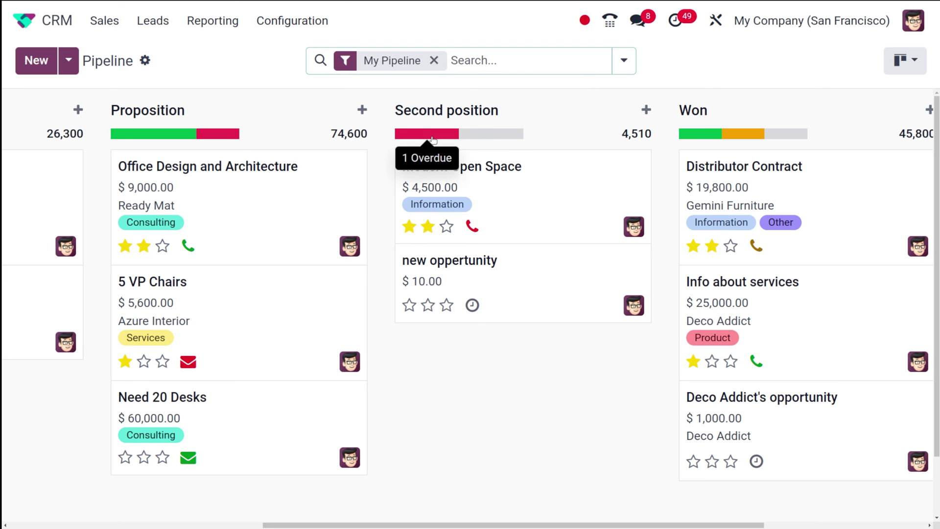
pyautogui.moveTo(218, 350)
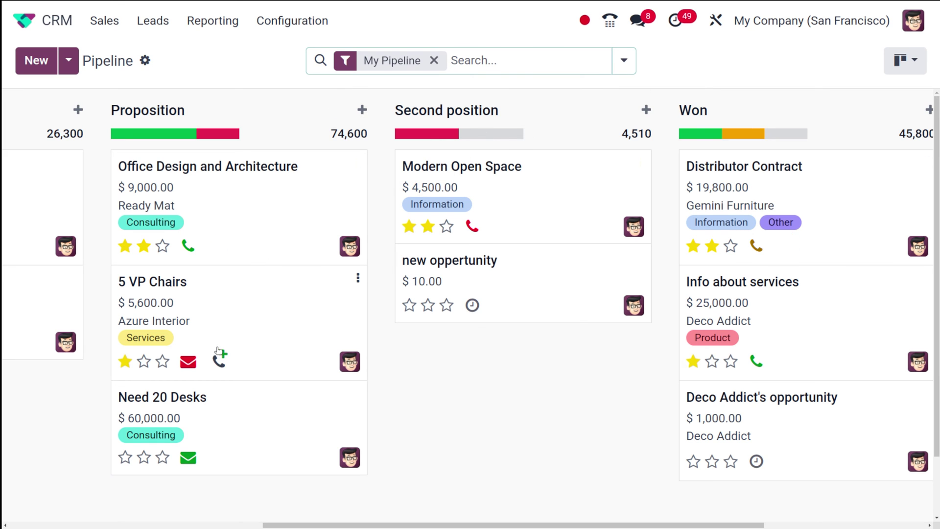
pyautogui.moveTo(227, 252); pyautogui.dragTo(496, 398)
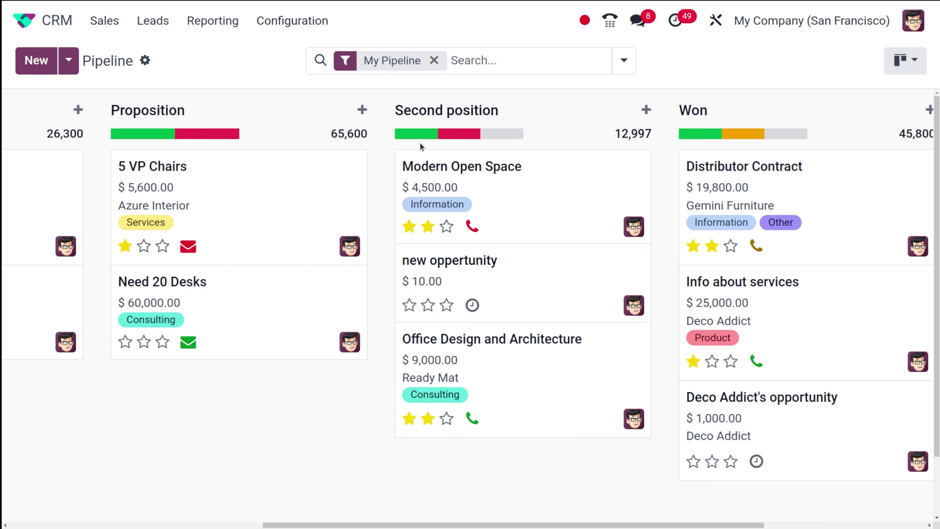
pyautogui.moveTo(403, 138)
# Step: Schedule a Call activity due 03/29/2024 on new oppertunity, changing the type from Meeting
pyautogui.click(472, 306)
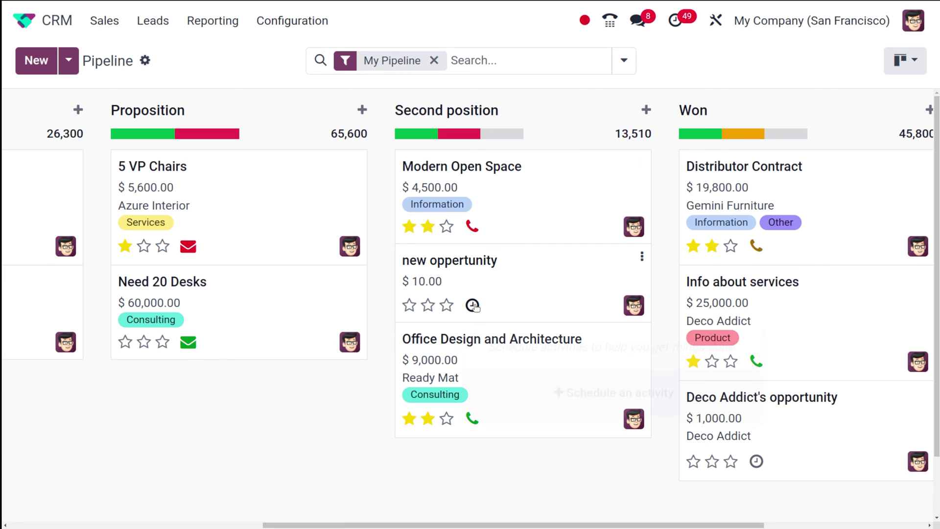
pyautogui.click(558, 388)
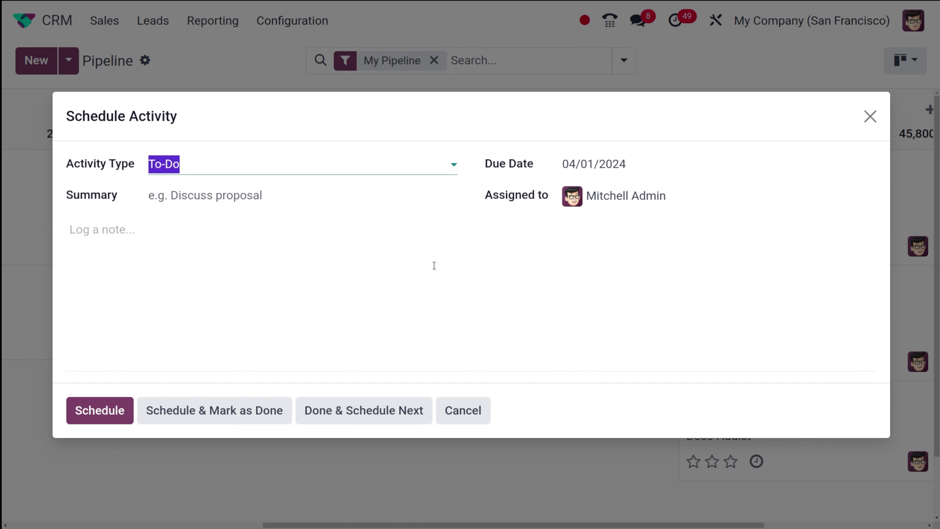
pyautogui.click(207, 166)
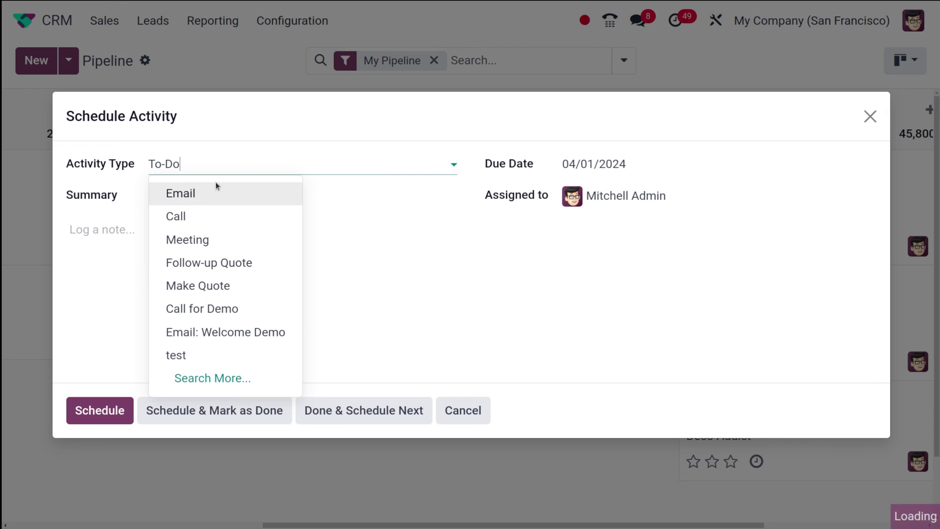
pyautogui.click(229, 239)
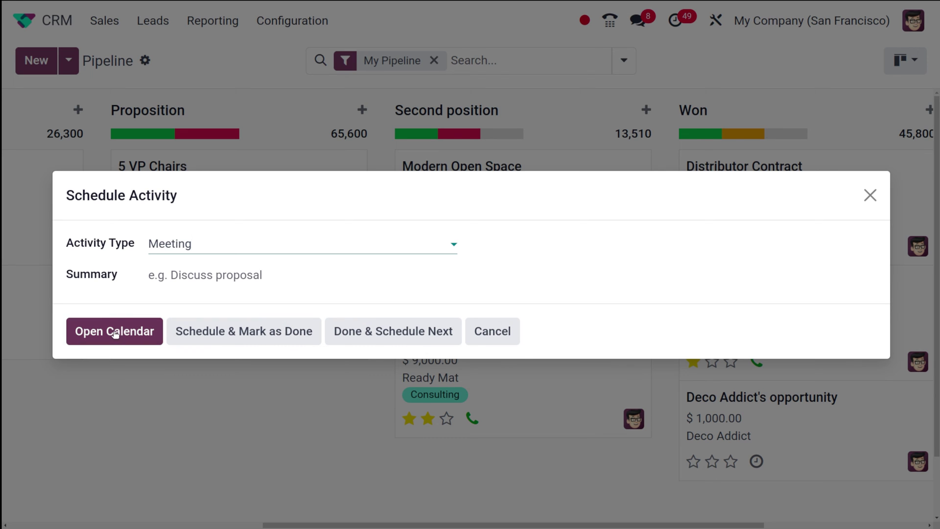
pyautogui.click(219, 245)
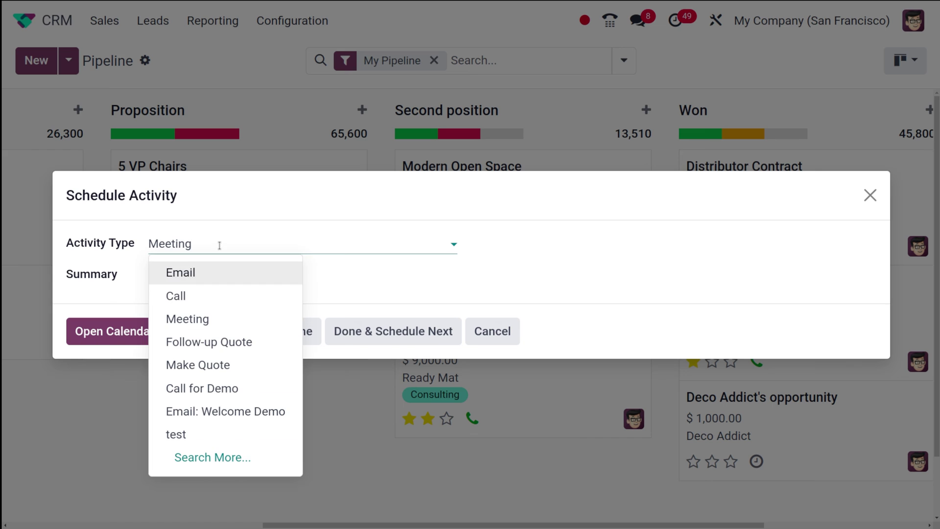
pyautogui.click(188, 302)
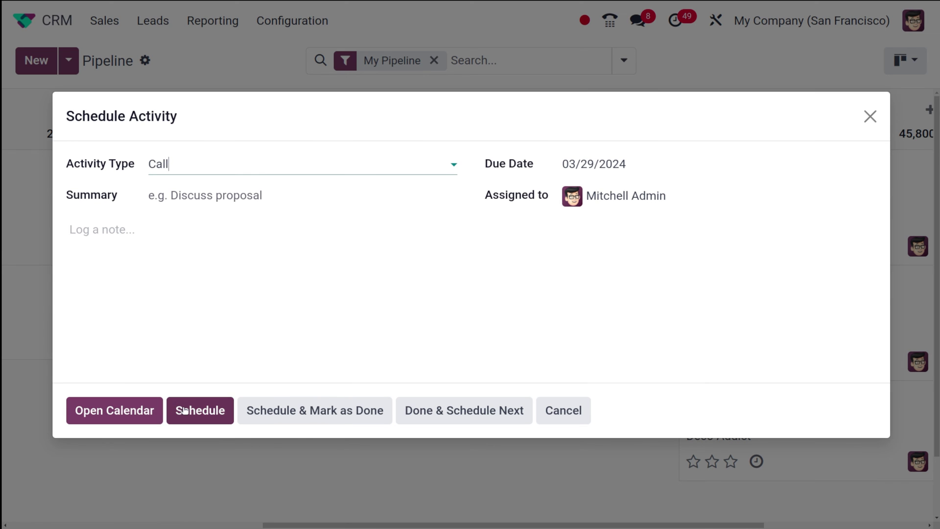
pyautogui.click(198, 414)
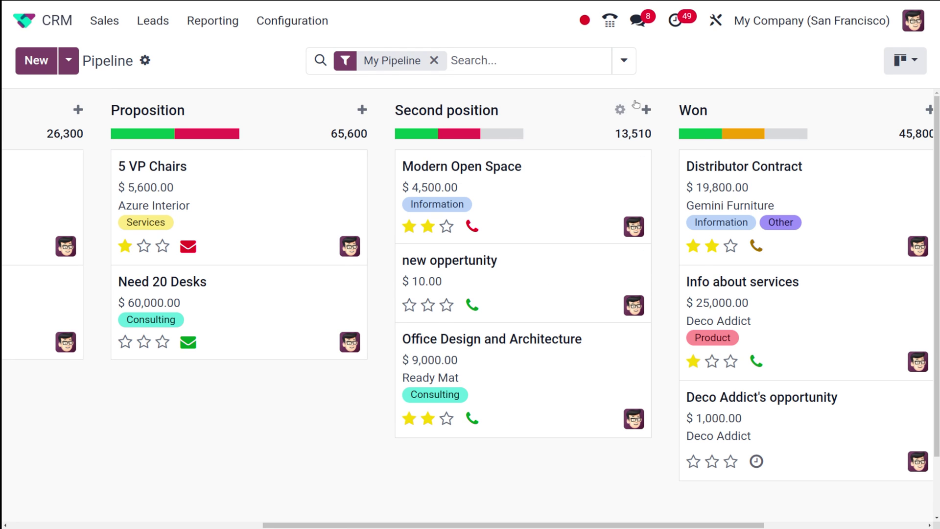
pyautogui.click(620, 109)
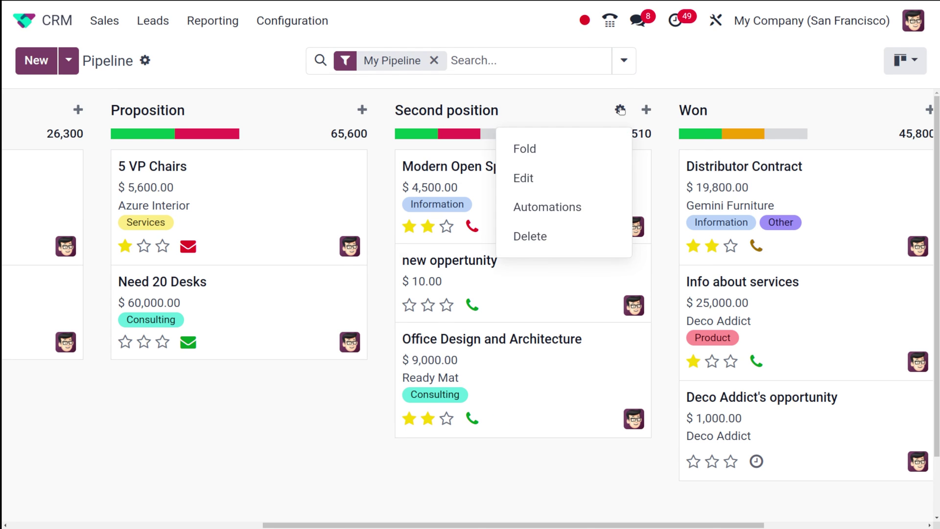
pyautogui.click(530, 152)
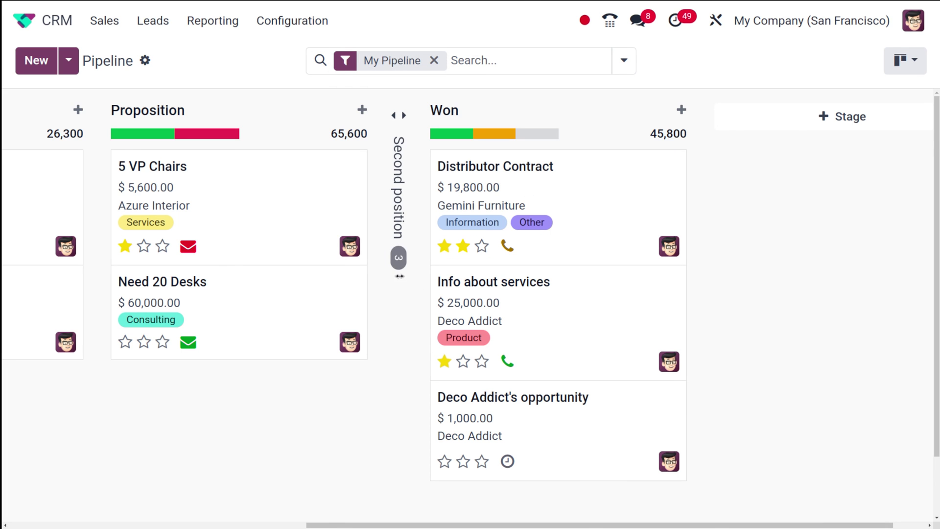
pyautogui.moveTo(400, 260)
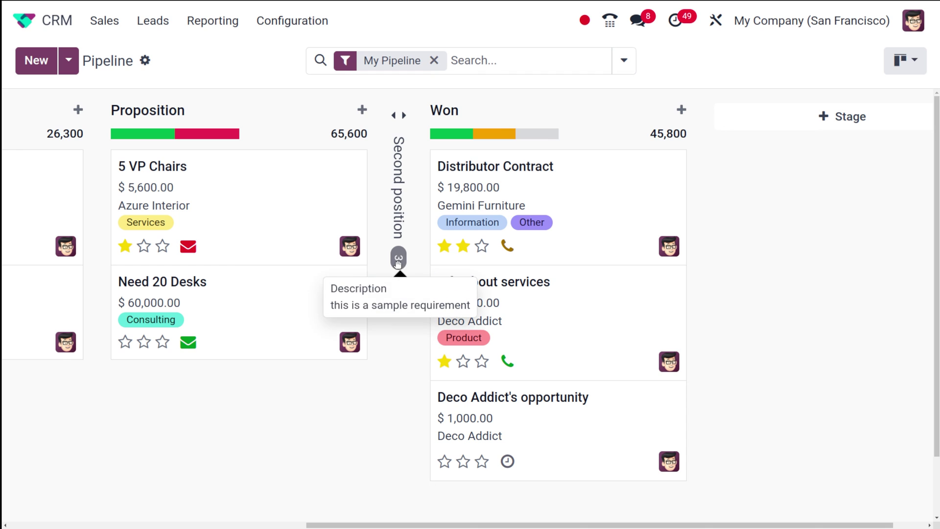
pyautogui.click(401, 216)
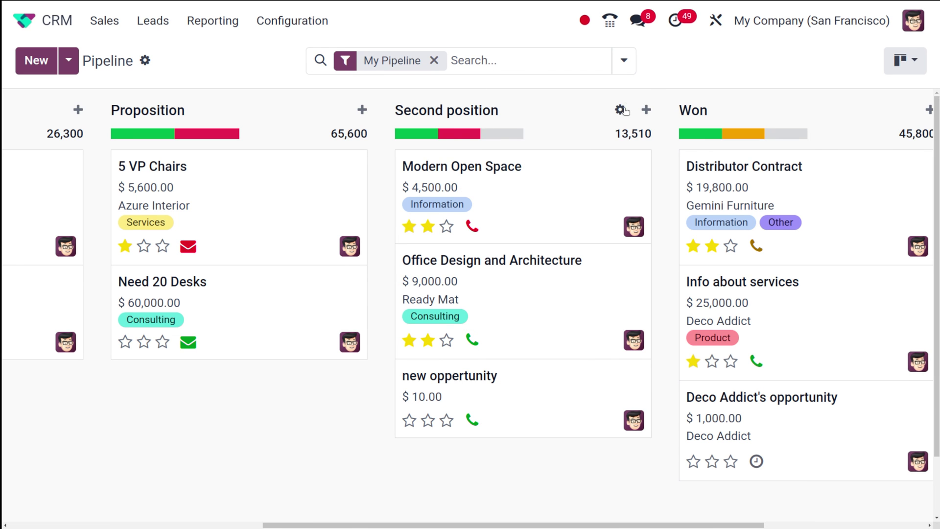
pyautogui.click(621, 109)
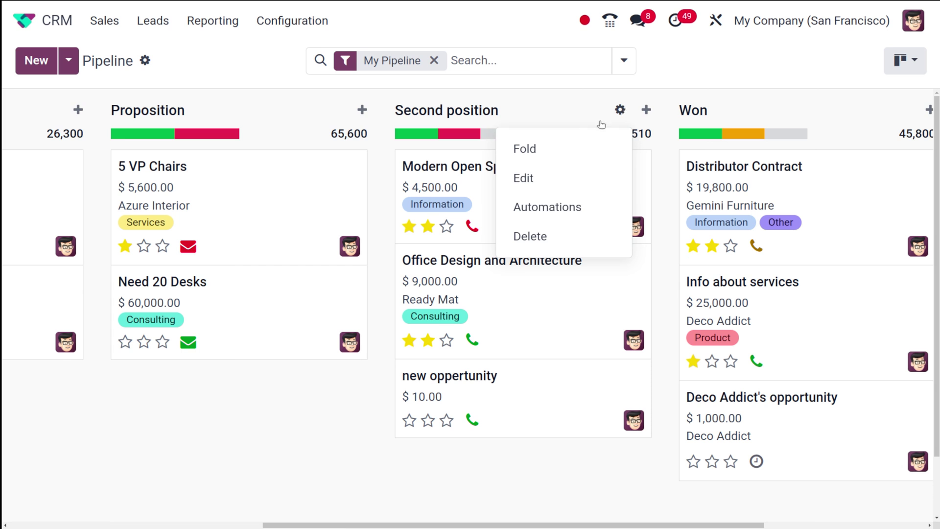
pyautogui.click(538, 208)
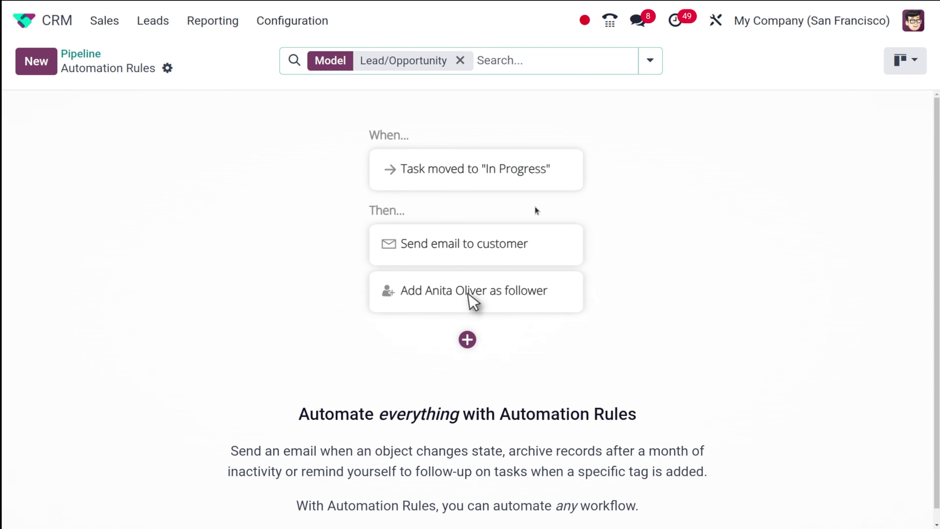
pyautogui.scroll(-1, 537, 403)
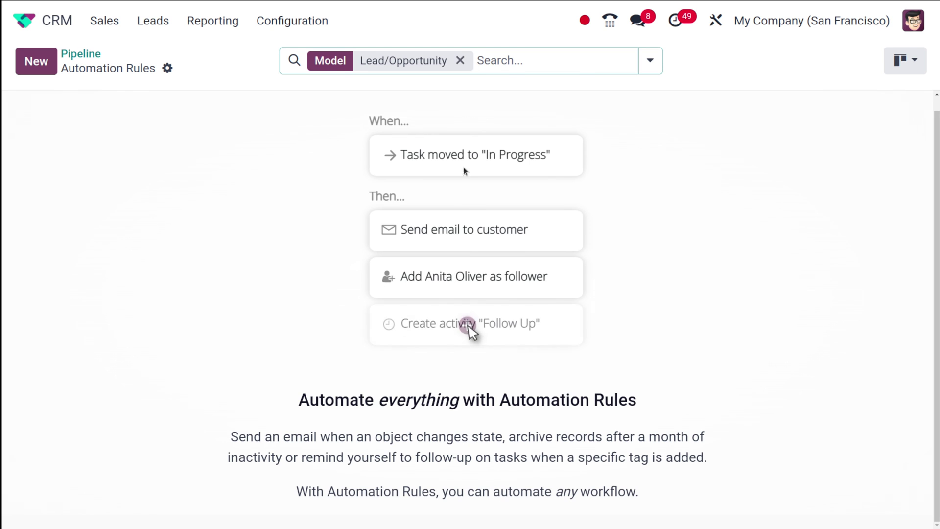
pyautogui.click(83, 55)
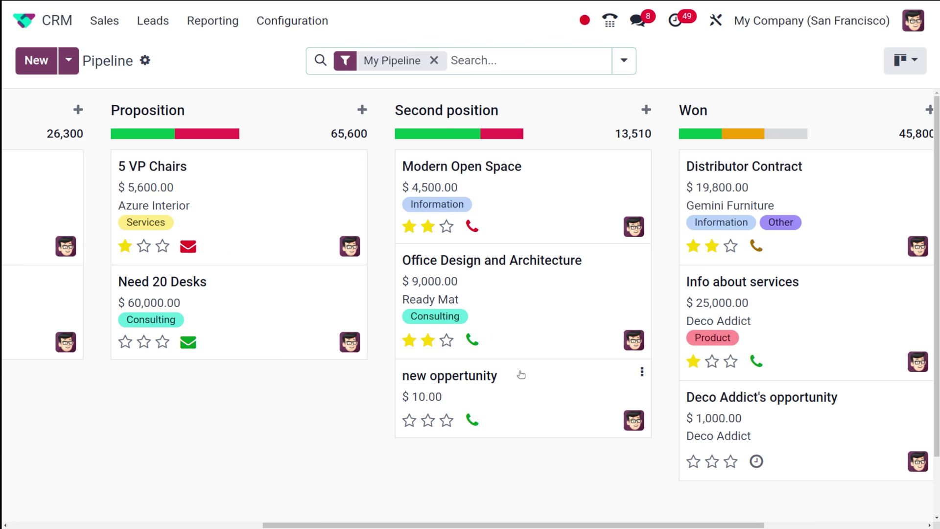
pyautogui.click(619, 109)
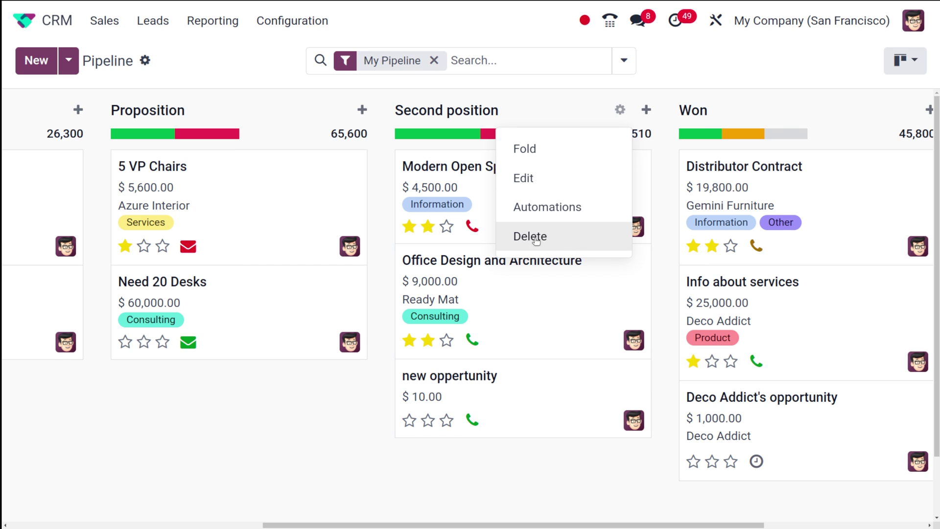
pyautogui.click(530, 112)
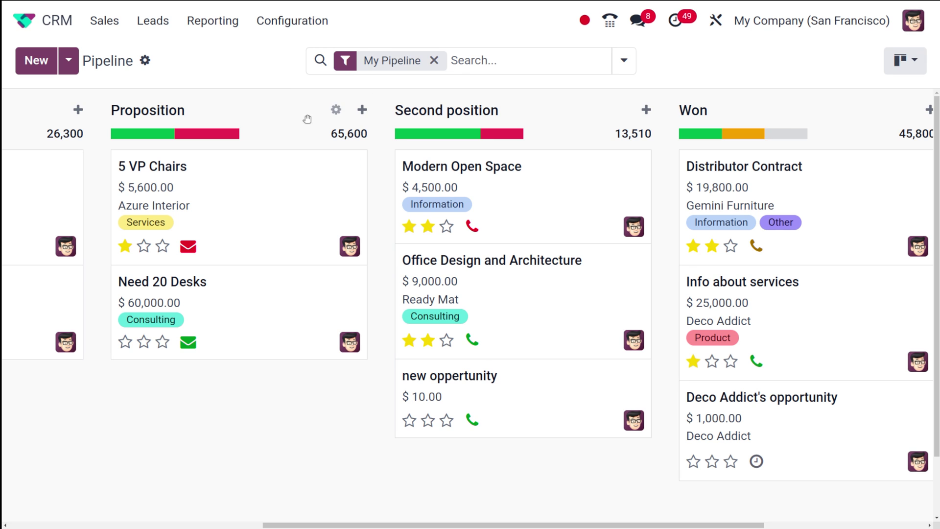
pyautogui.moveTo(527, 114)
pyautogui.moveTo(529, 118); pyautogui.dragTo(486, 126)
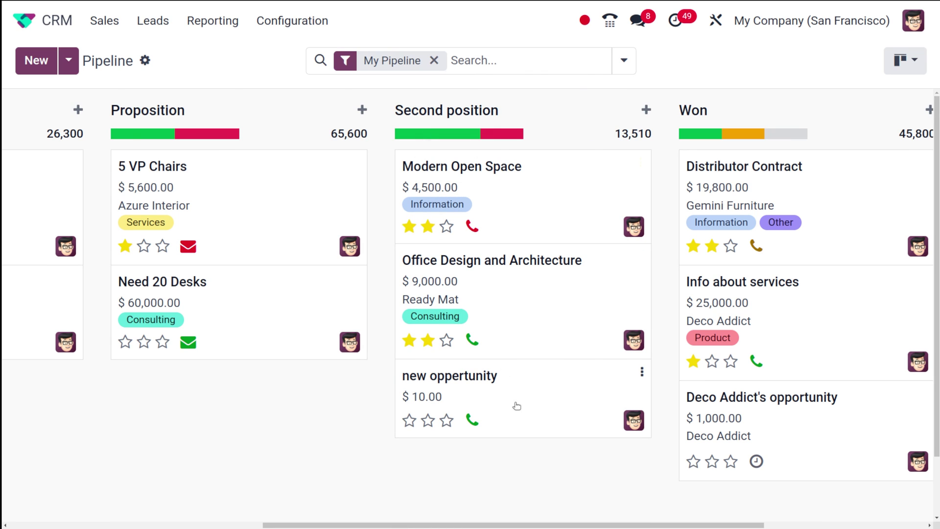